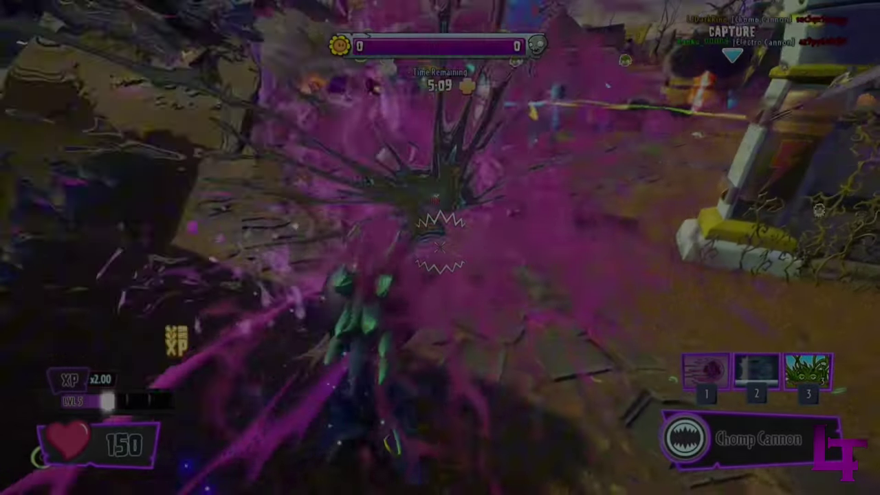
{"action": "key", "text": "w"}
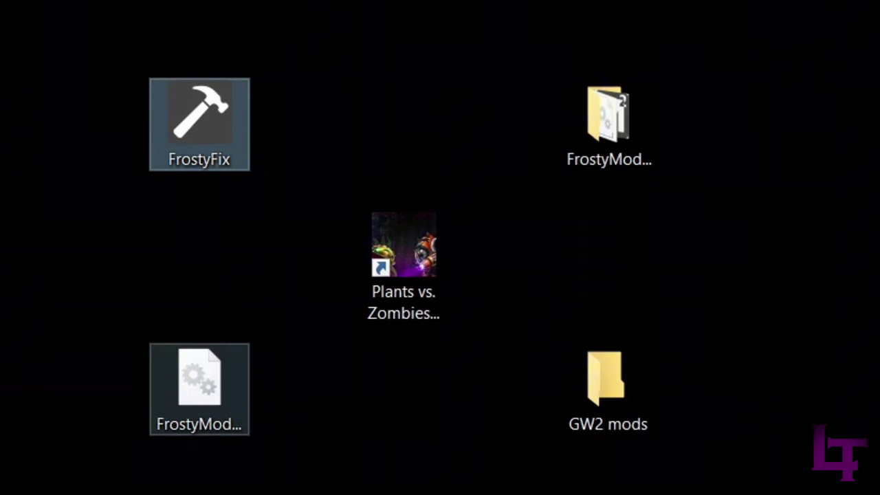
Open the FrostyModManager folder and move FrostyModSupport.dll from the desktop into it.
{"action": "left_click", "coordinate": [199, 385]}
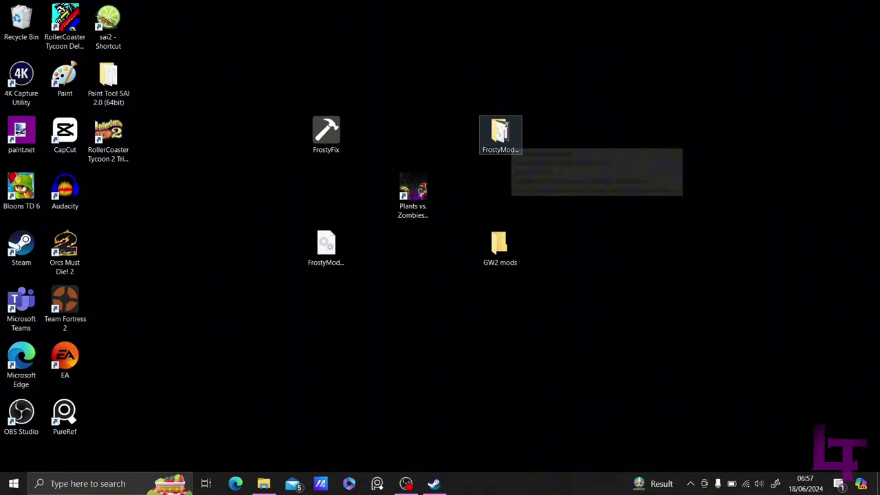
{"action": "double_click", "coordinate": [499, 134]}
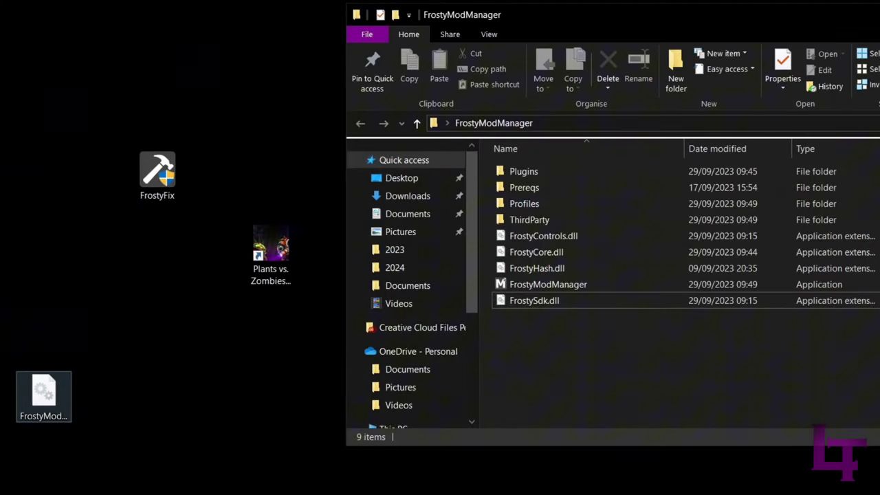
{"action": "left_click_drag", "start_coordinate": [43, 395], "coordinate": [519, 365]}
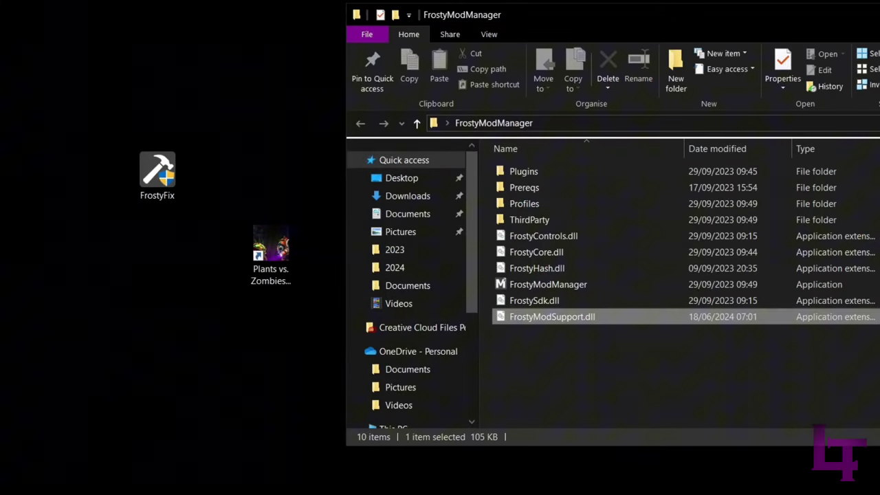
{"action": "left_click_drag", "start_coordinate": [560, 17], "coordinate": [314, 85]}
{"action": "left_click", "coordinate": [468, 440]}
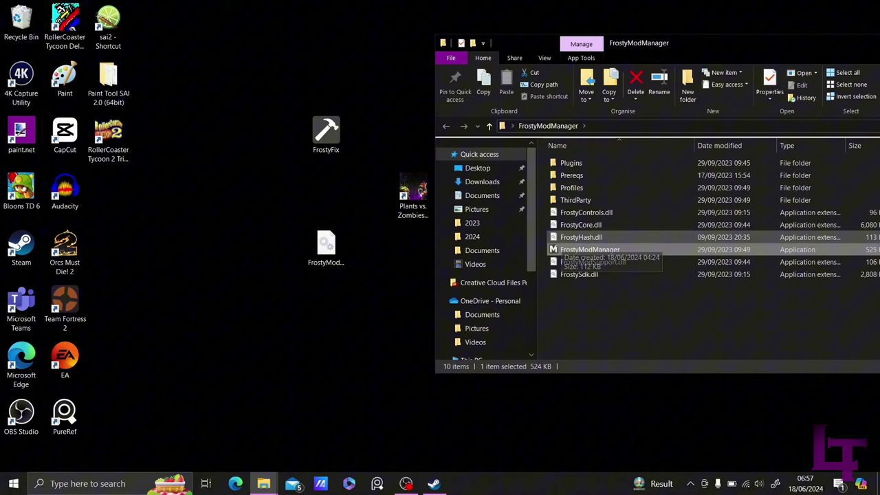
Set the FrostyModManager application to always run as an administrator in its compatibility properties.
{"action": "right_click", "coordinate": [571, 250]}
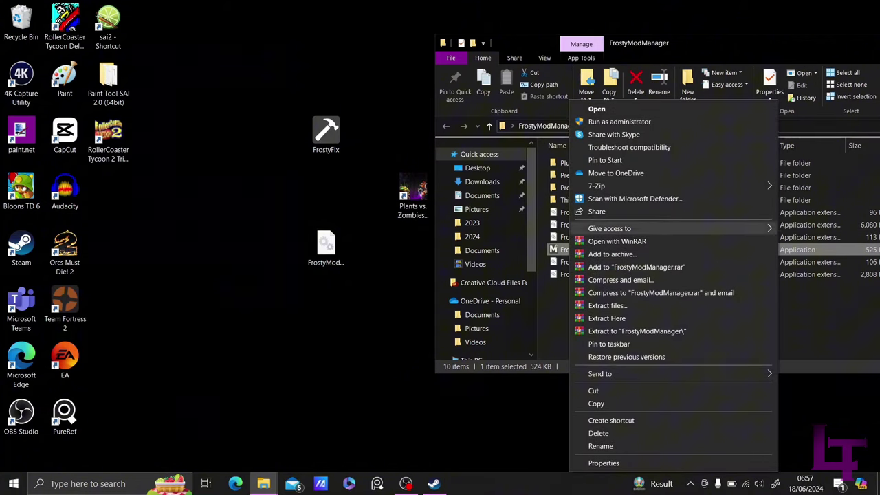
{"action": "left_click", "coordinate": [603, 463]}
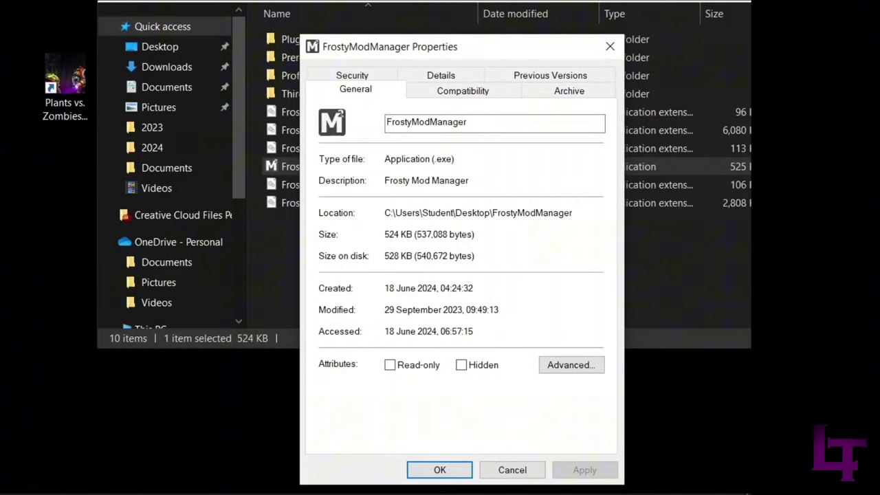
{"action": "left_click", "coordinate": [462, 91]}
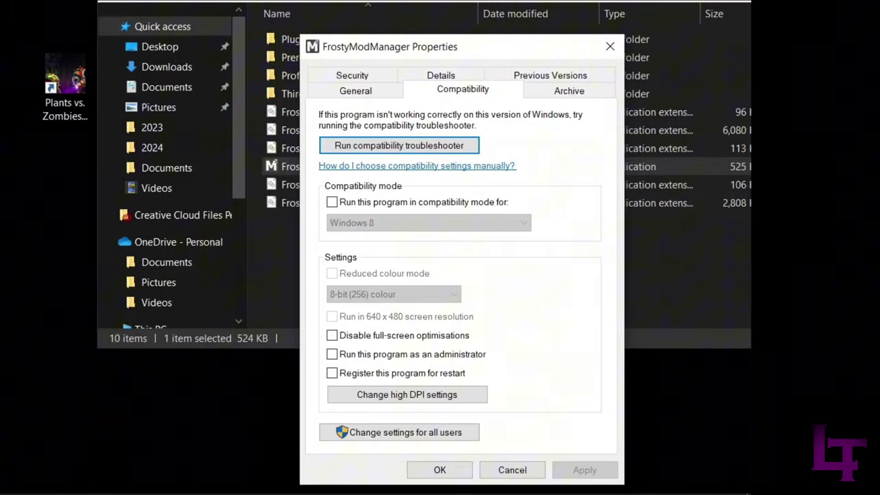
{"action": "left_click", "coordinate": [332, 354]}
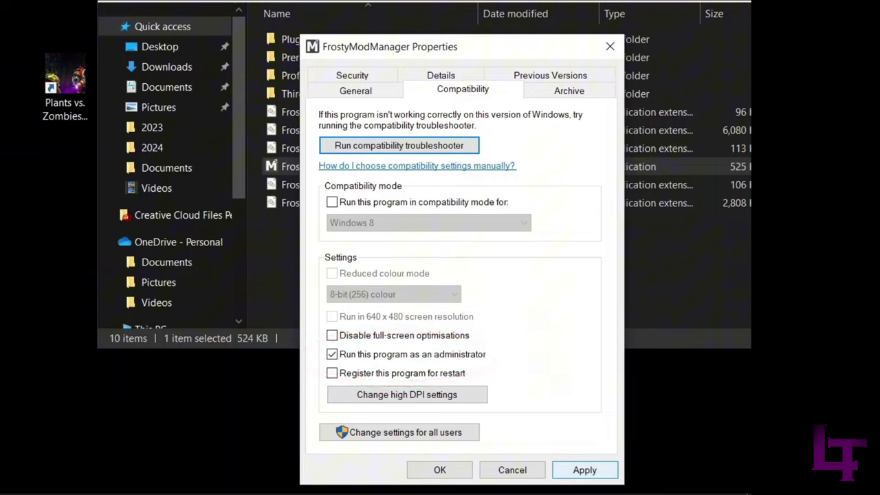
{"action": "left_click", "coordinate": [585, 470]}
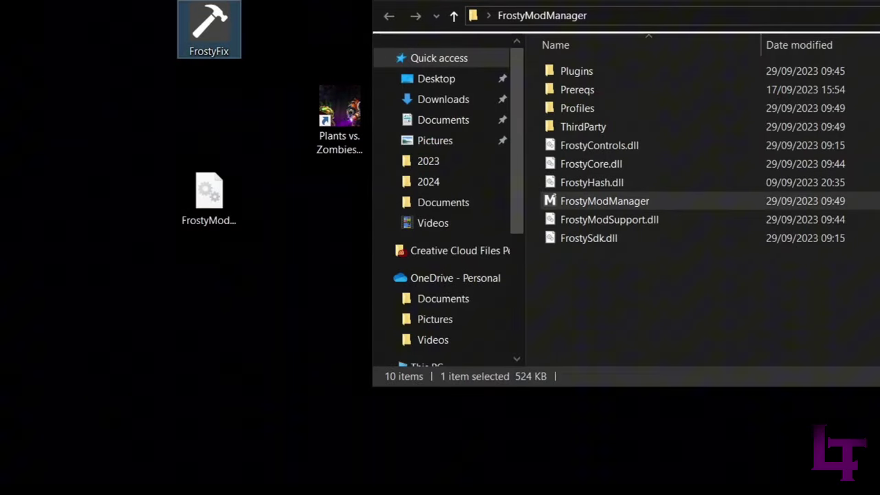
Set the FrostyFix application on the desktop to run as an administrator in its compatibility properties.
{"action": "right_click", "coordinate": [196, 31]}
{"action": "left_click", "coordinate": [255, 482]}
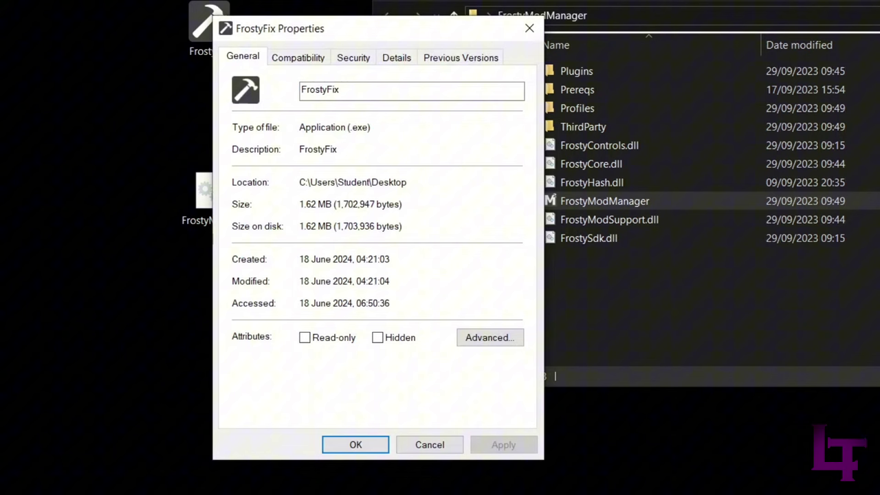
{"action": "left_click", "coordinate": [298, 58]}
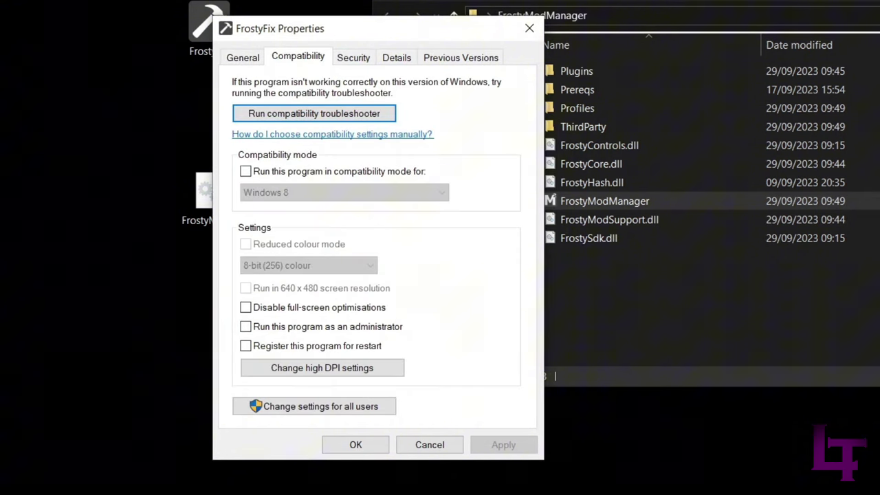
{"action": "left_click", "coordinate": [245, 326]}
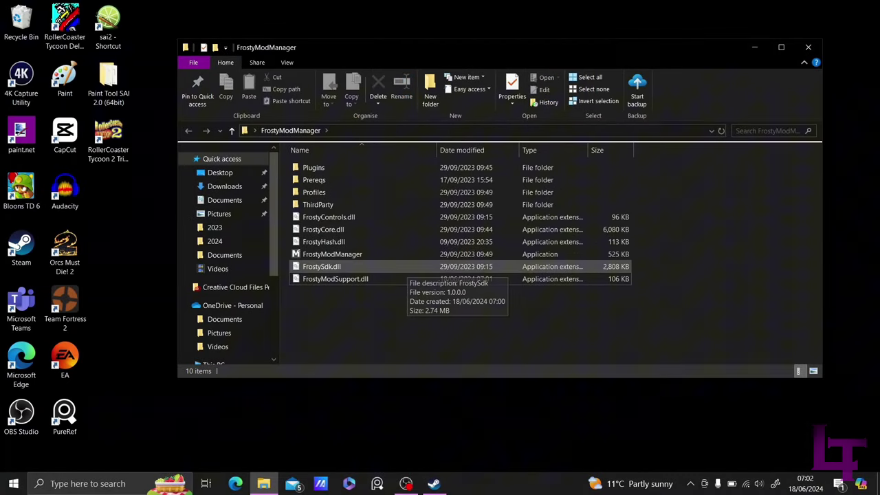
Start FrostyModManager from its folder and scan for installed games.
{"action": "left_click", "coordinate": [402, 254]}
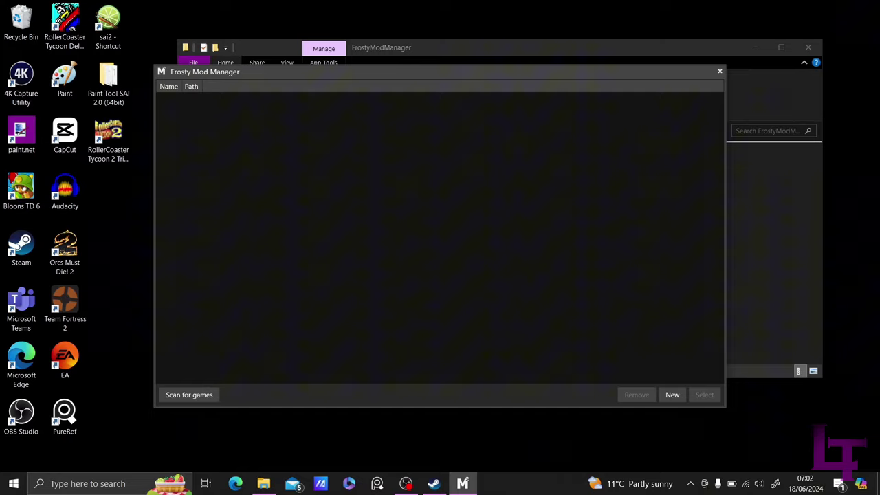
{"action": "left_click", "coordinate": [189, 394]}
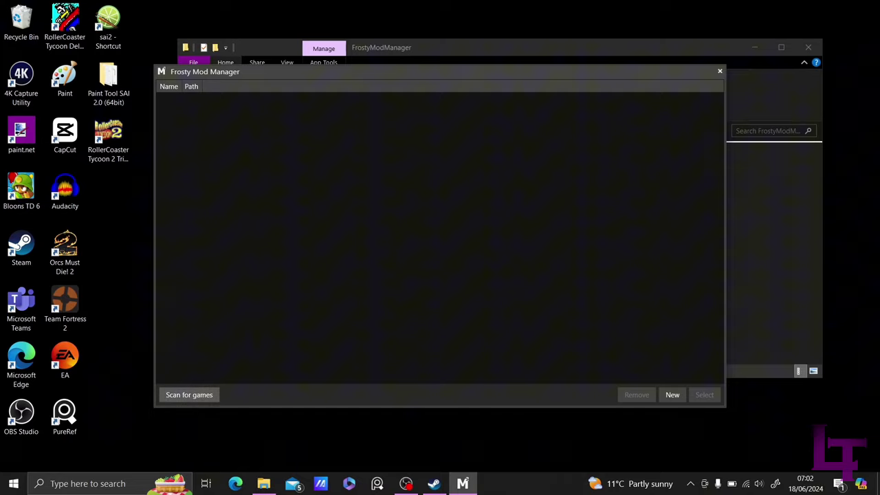
{"action": "left_click", "coordinate": [189, 394]}
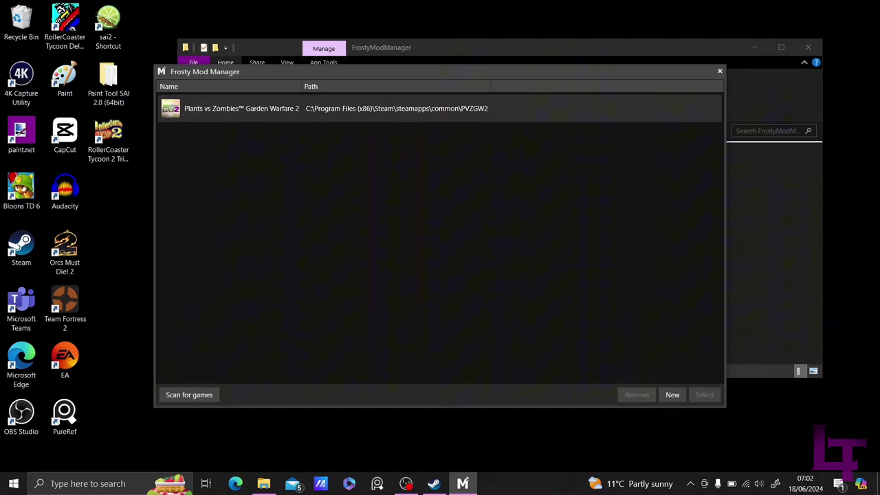
Load the Plants vs Zombies Garden Warfare 2 profile and dismiss the SDK update dialog.
{"action": "double_click", "coordinate": [240, 109]}
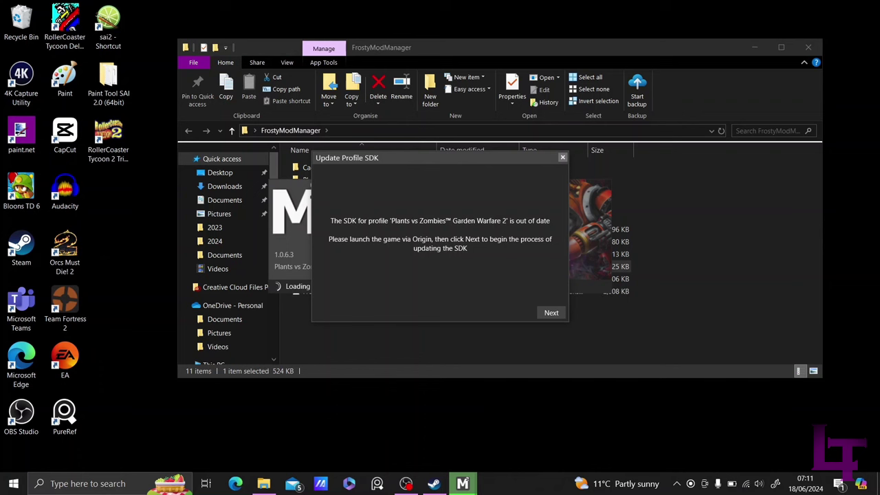
{"action": "left_click", "coordinate": [562, 158]}
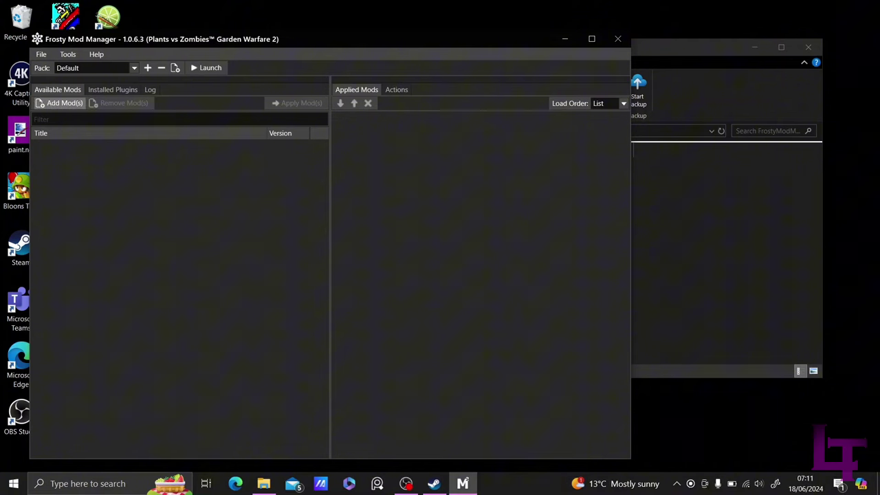
Add the mod Chompas Hud Green.fbmod from the GW2 mods folder and dismiss the installation report.
{"action": "left_click", "coordinate": [59, 102]}
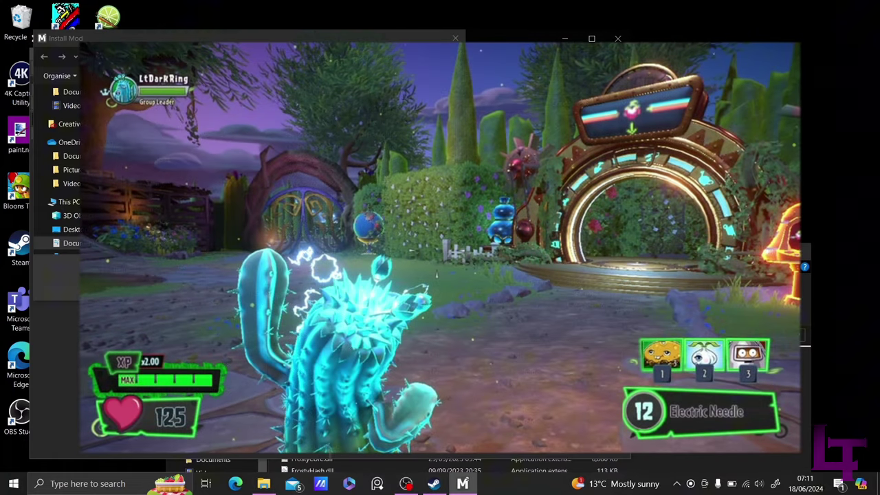
{"action": "key", "text": "Escape"}
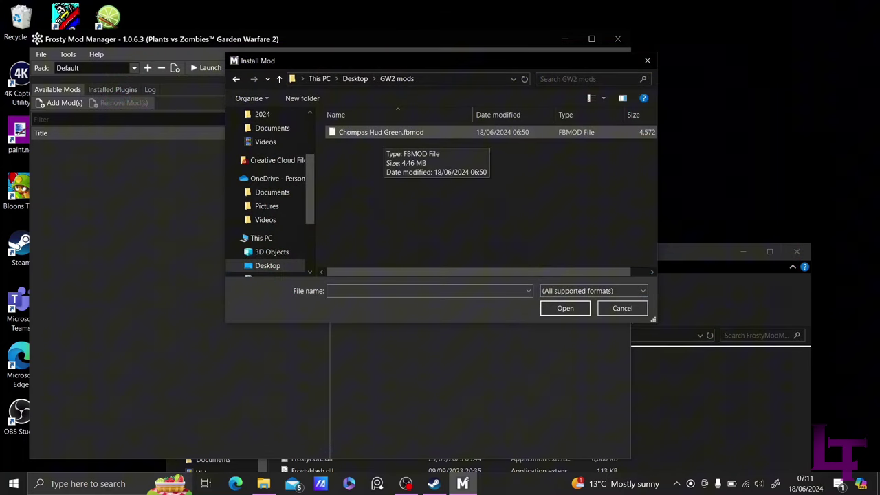
{"action": "double_click", "coordinate": [383, 133]}
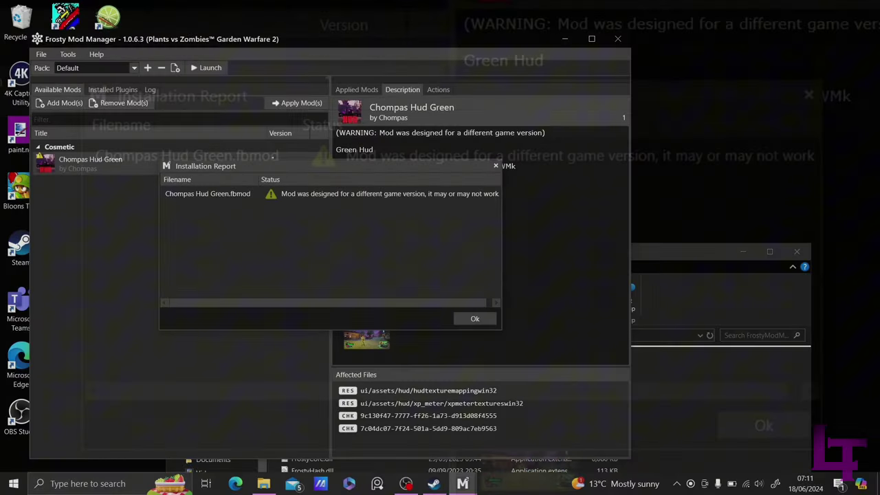
{"action": "left_click", "coordinate": [764, 425]}
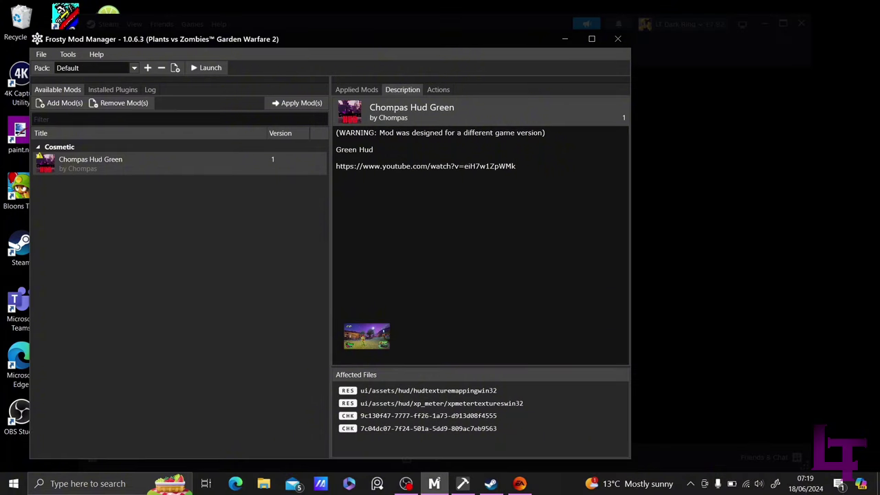
Apply the Chompas Hud Green mod and launch the game, accepting the new-installation notice.
{"action": "left_click", "coordinate": [357, 90]}
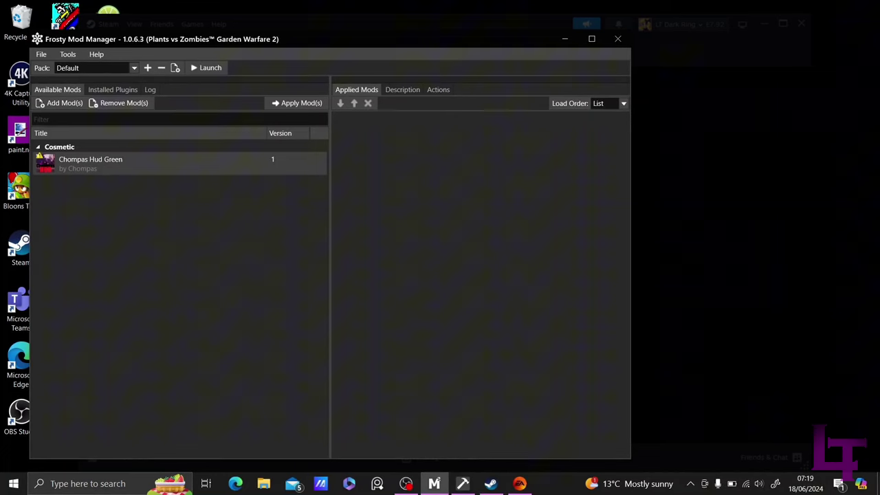
{"action": "left_click", "coordinate": [297, 103]}
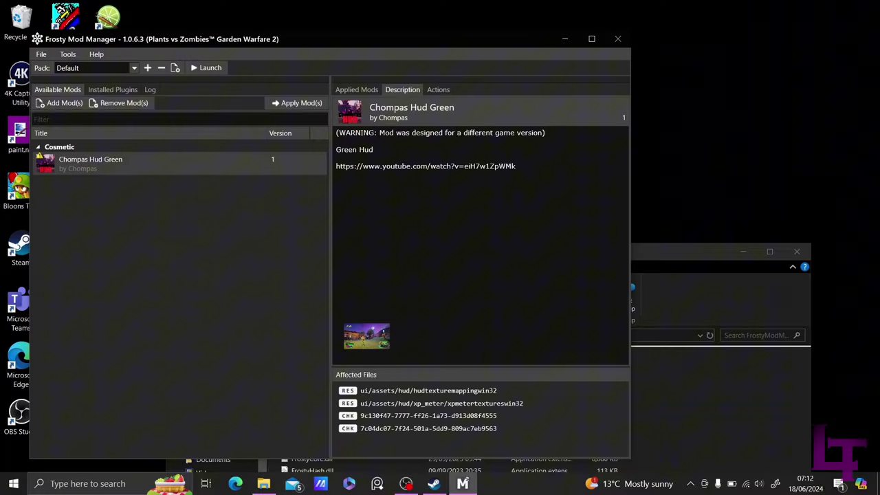
{"action": "left_click", "coordinate": [207, 68]}
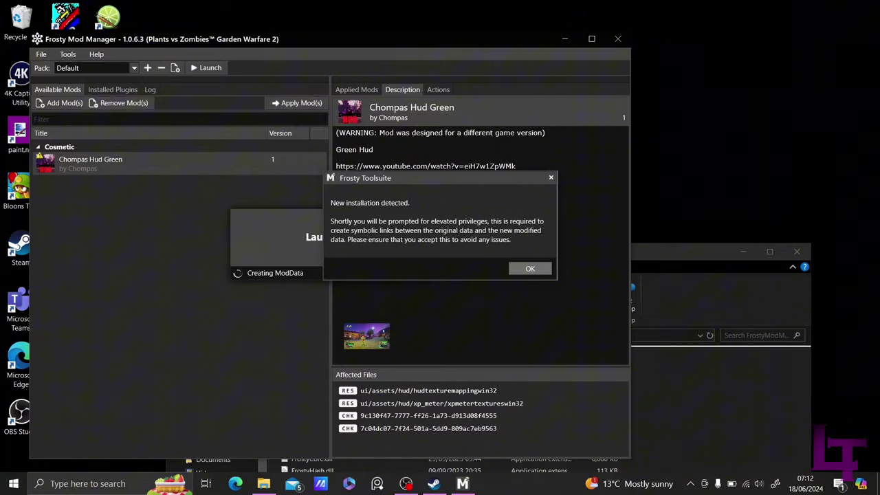
{"action": "left_click", "coordinate": [530, 269]}
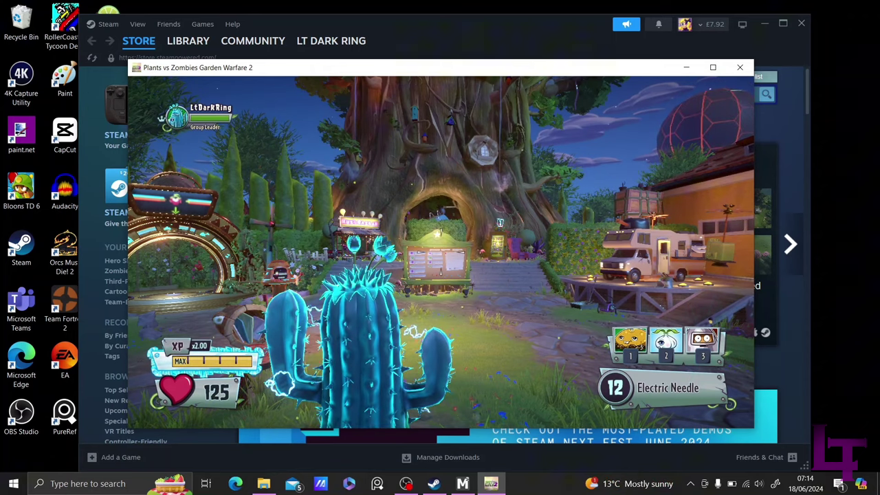
Quit Plants vs Zombies Garden Warfare 2 and confirm the exit.
{"action": "key", "text": "Escape"}
{"action": "key", "text": "Up"}
{"action": "key", "text": "Return"}
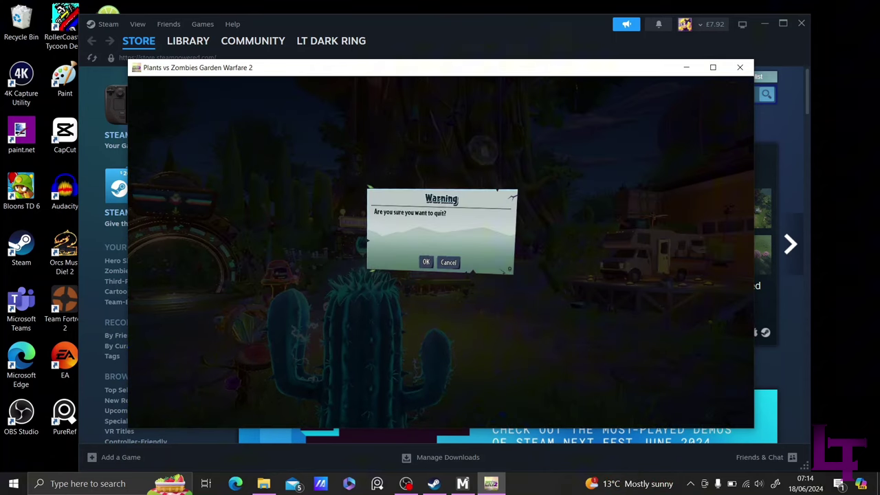
{"action": "key", "text": "Return"}
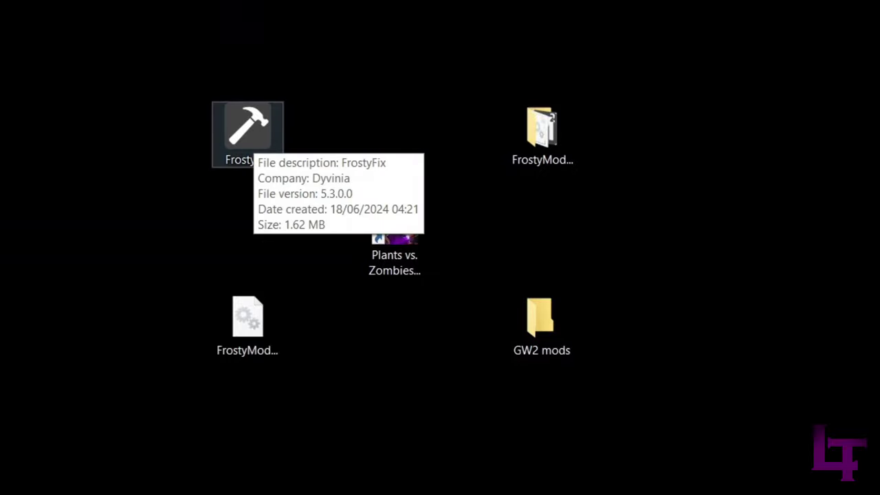
Open FrostyFix from the desktop and run the downloaded .NET 6.0 Desktop Runtime (v6.0.31) Windows x64 installer.
{"action": "double_click", "coordinate": [248, 134]}
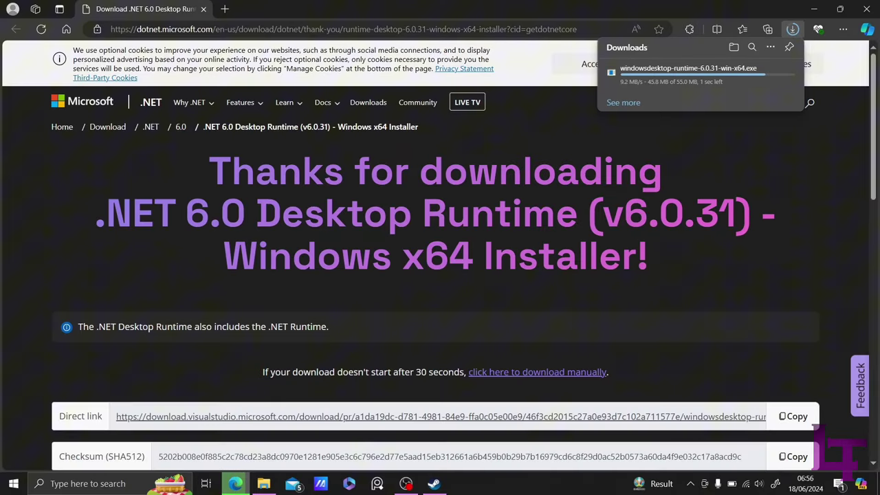
{"action": "left_click", "coordinate": [631, 77]}
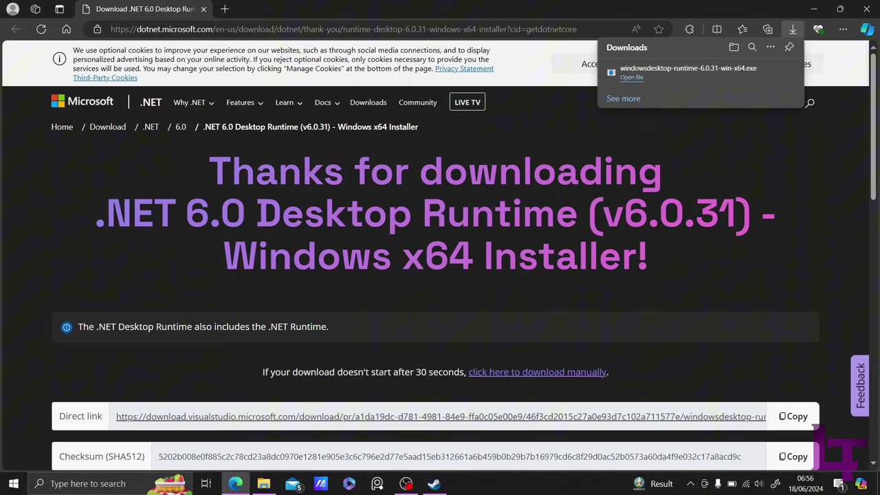
{"action": "left_click", "coordinate": [525, 352]}
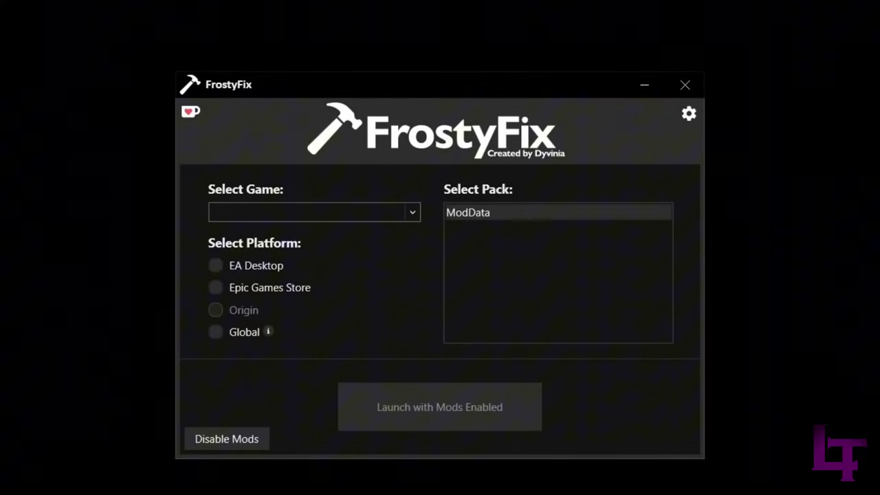
Select the game to launch with mods in FrostyFix.
{"action": "left_click", "coordinate": [412, 212]}
{"action": "left_click", "coordinate": [301, 233]}
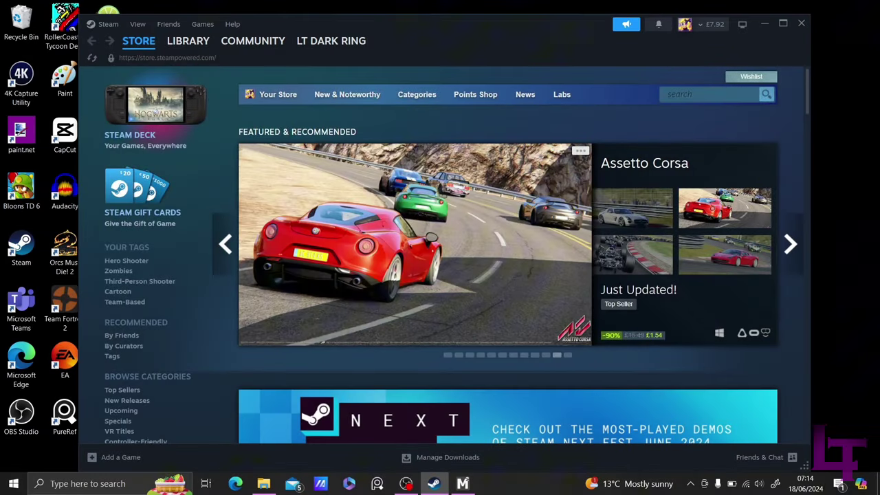
Search Windows for "task" and open Task Manager.
{"action": "left_click", "coordinate": [103, 484]}
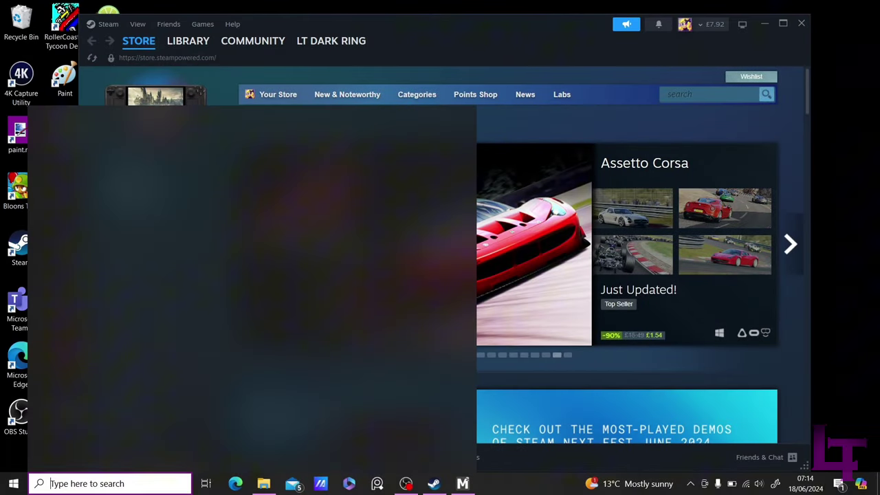
{"action": "type", "text": "task"}
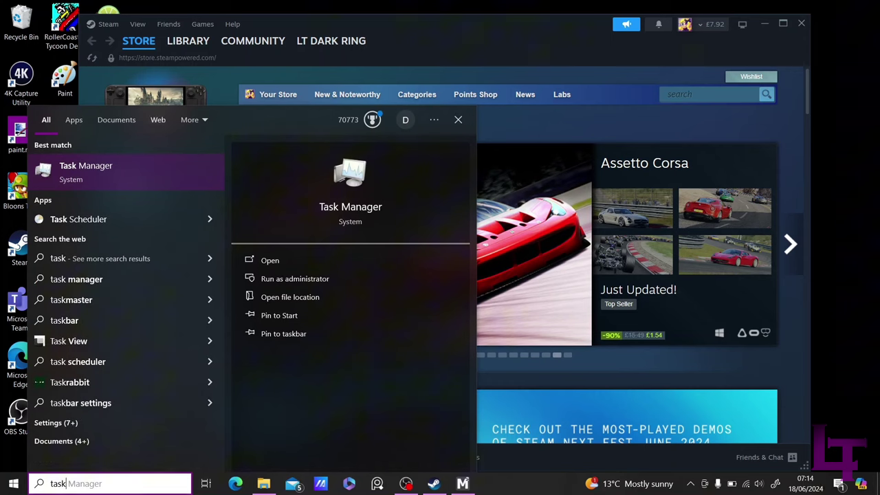
{"action": "key", "text": "Return"}
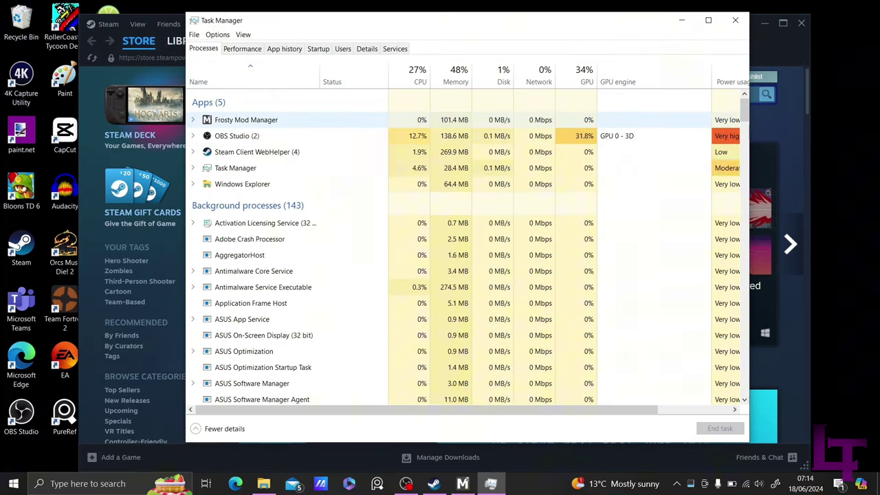
End the EA app processes and the EA Background Service among the background processes.
{"action": "scroll", "coordinate": [467, 247], "scroll_direction": "down", "scroll_amount": 8}
{"action": "scroll", "coordinate": [467, 247], "scroll_direction": "down", "scroll_amount": 2}
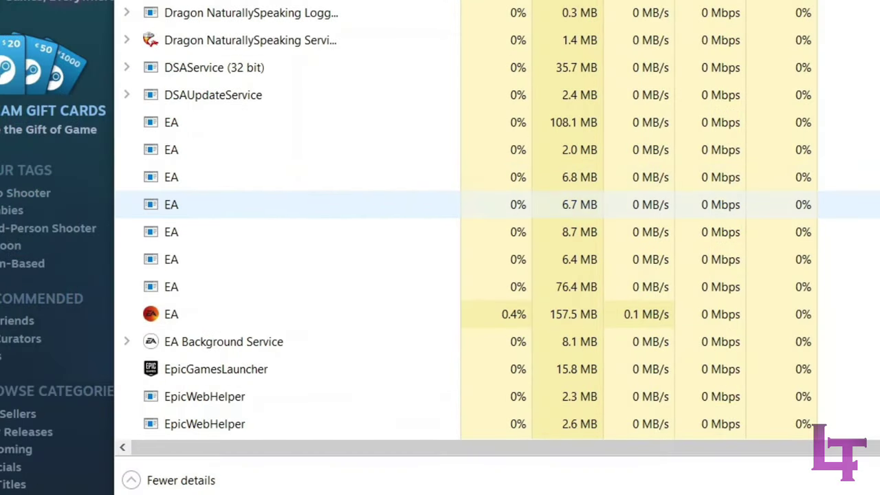
{"action": "right_click", "coordinate": [311, 314]}
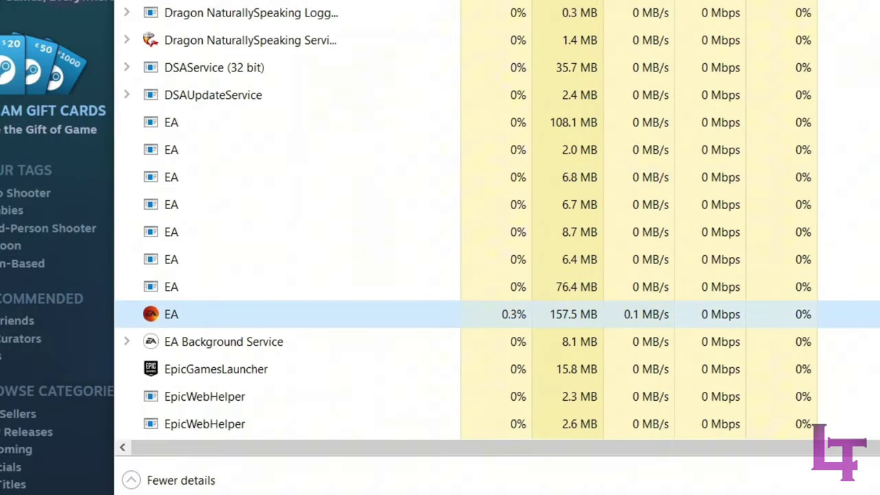
{"action": "left_click", "coordinate": [361, 321]}
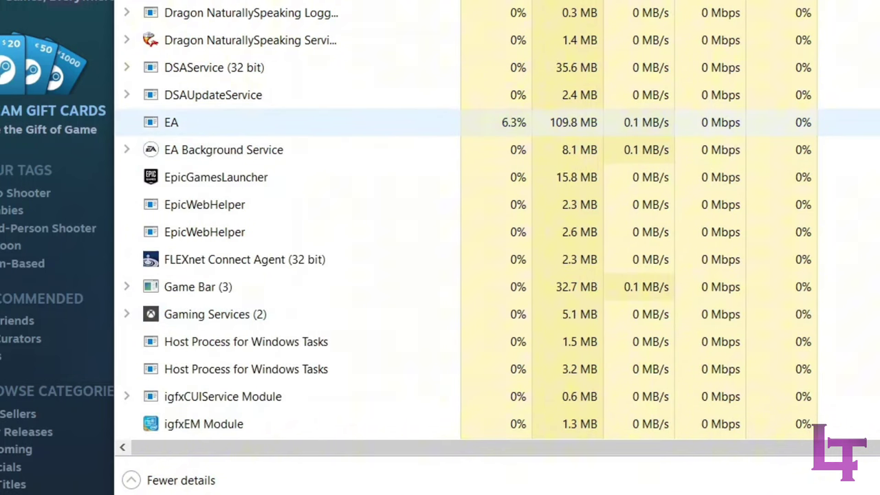
{"action": "right_click", "coordinate": [193, 126]}
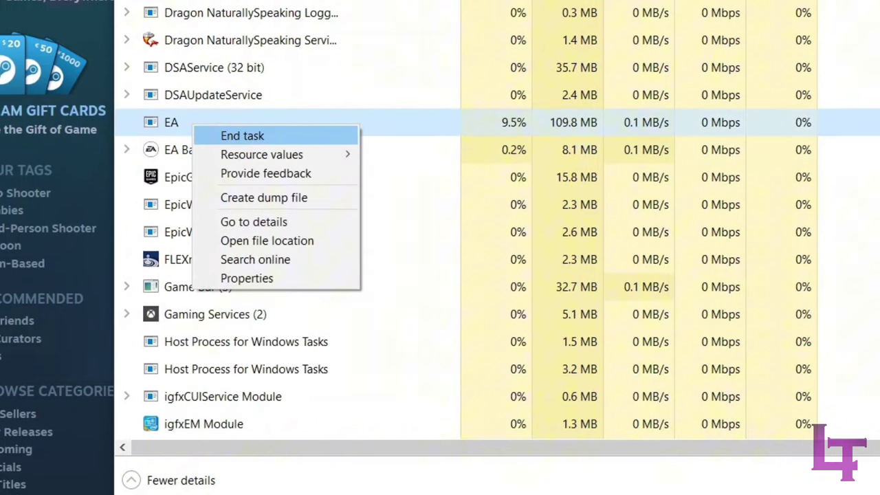
{"action": "left_click", "coordinate": [242, 136]}
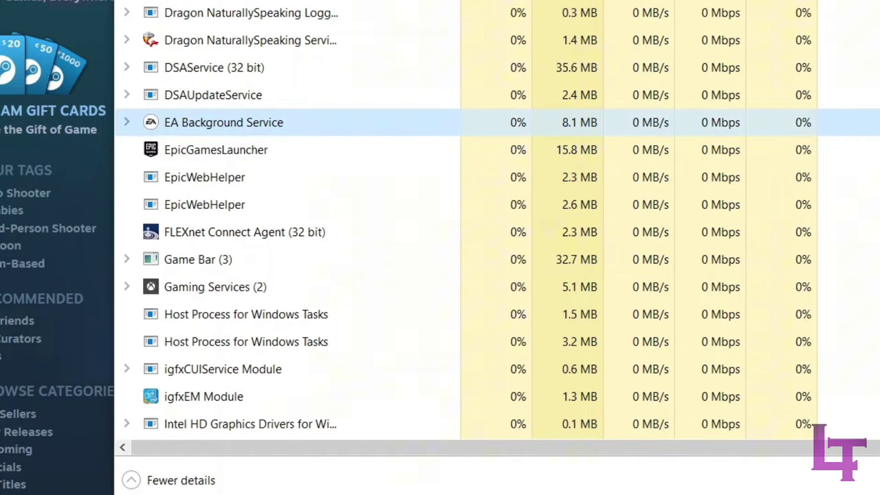
{"action": "right_click", "coordinate": [215, 124]}
{"action": "left_click", "coordinate": [261, 152]}
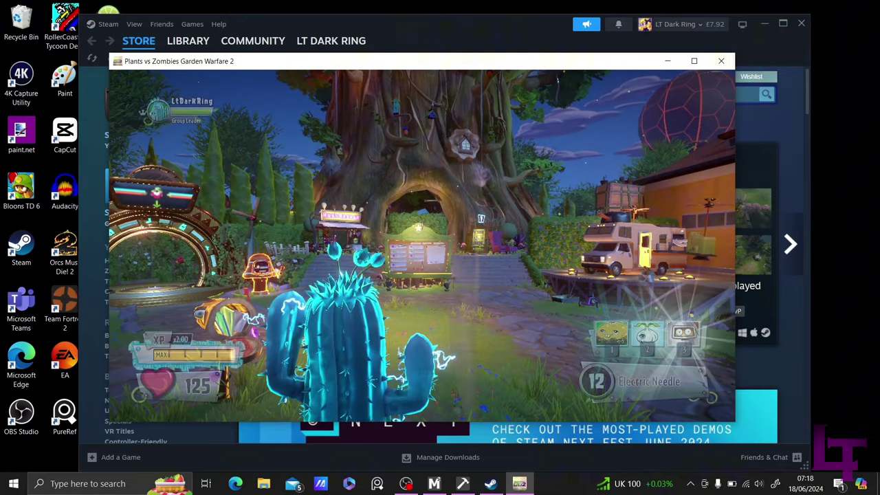
Pause the running Plants vs Zombies Garden Warfare 2 session and quit the game.
{"action": "key", "text": "Escape"}
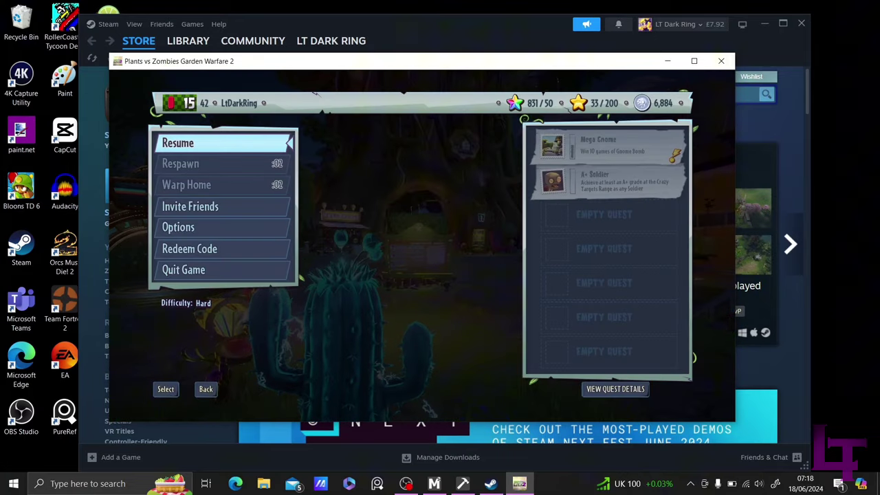
{"action": "key", "text": "Up"}
{"action": "key", "text": "Return"}
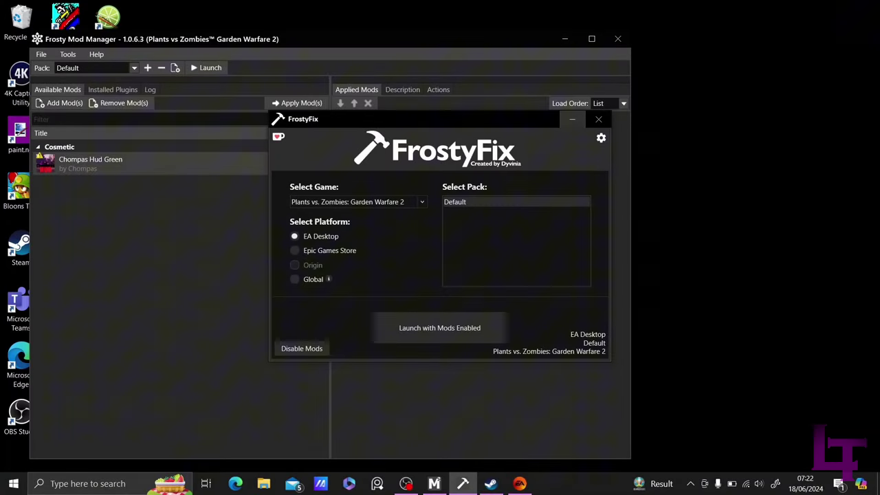
Launch the game from Frosty Mod Manager with the Chompas Hud Green mod applied, and walk the character forward in the hub.
{"action": "left_click", "coordinate": [572, 118]}
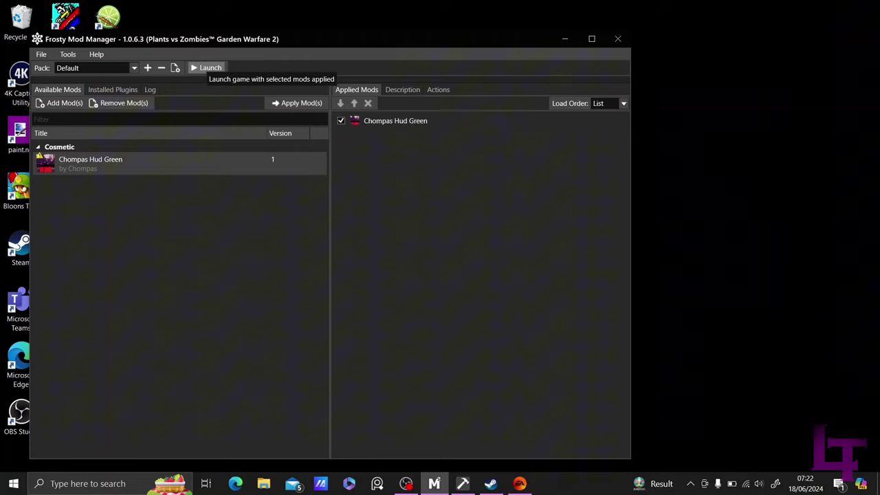
{"action": "left_click", "coordinate": [207, 68]}
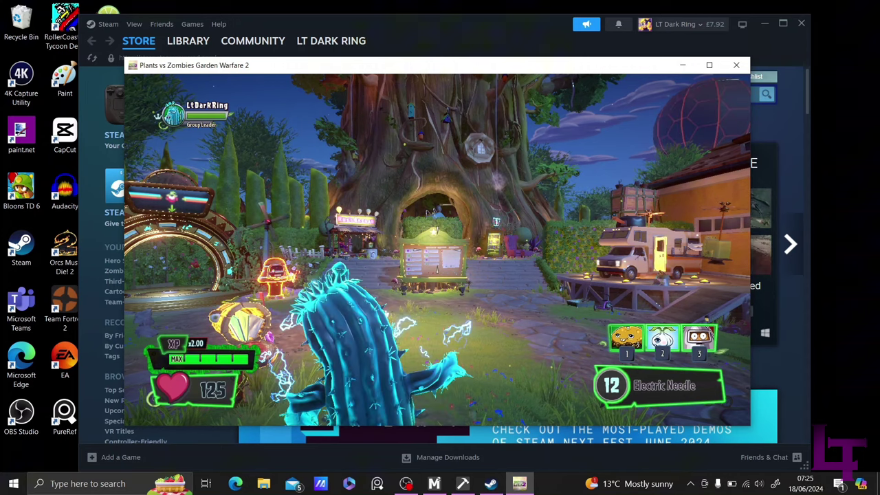
{"action": "key", "text": "w"}
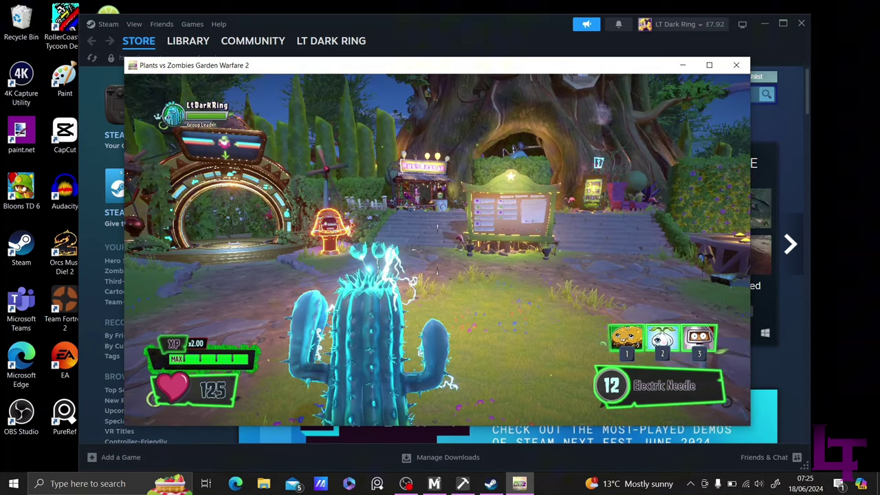
{"action": "key", "text": "w"}
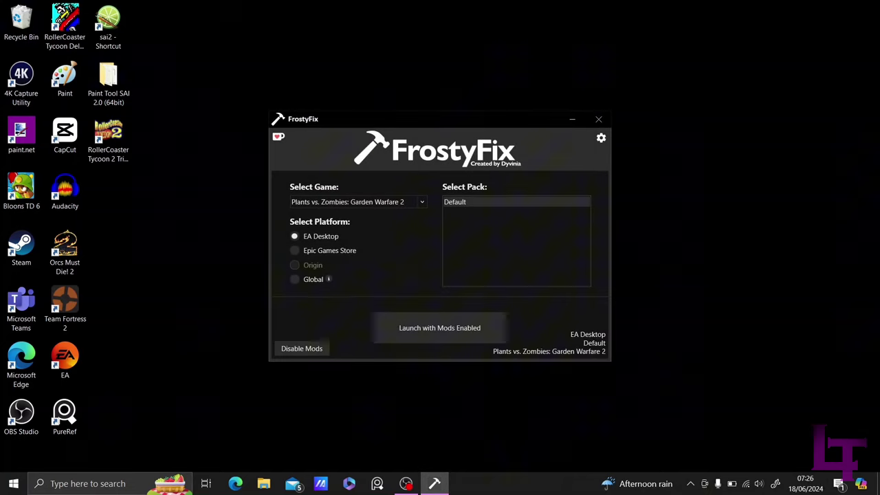
Launch with mods enabled for the Default pack in FrostyFix, and apply the imported Xbox Plasma Pea mod in Frosty Mod Manager.
{"action": "left_click", "coordinate": [440, 328]}
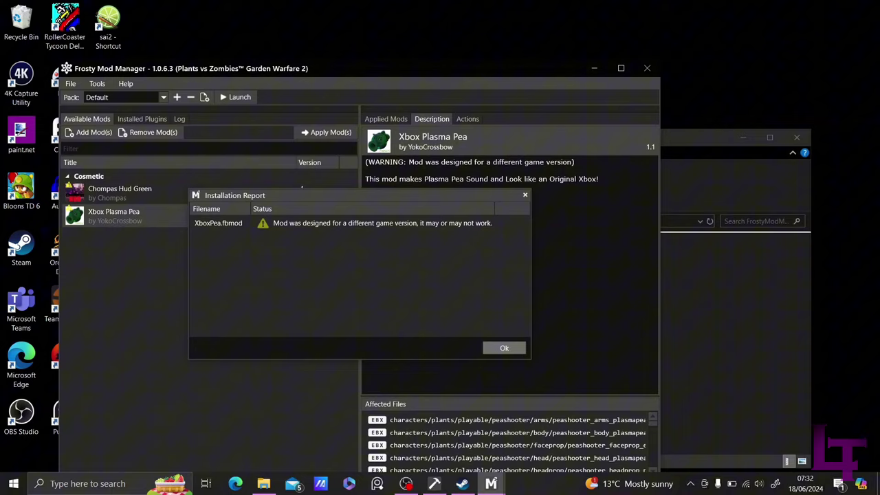
{"action": "left_click", "coordinate": [504, 348]}
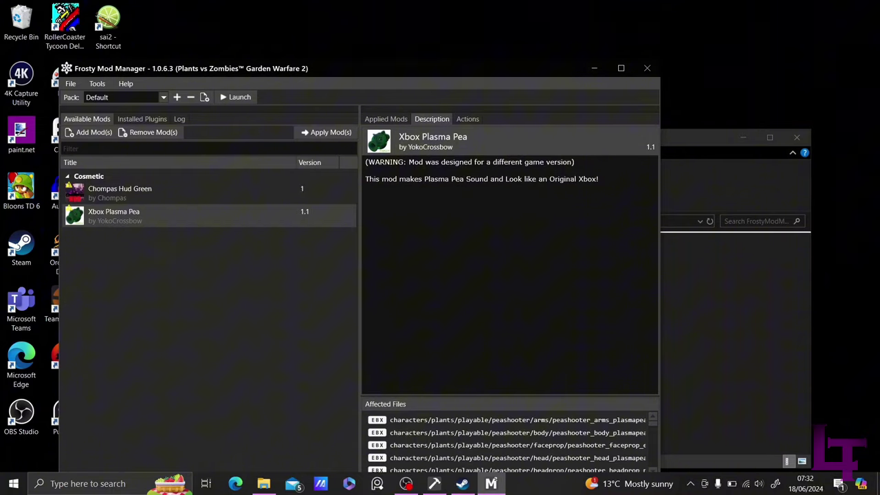
{"action": "left_click", "coordinate": [326, 133]}
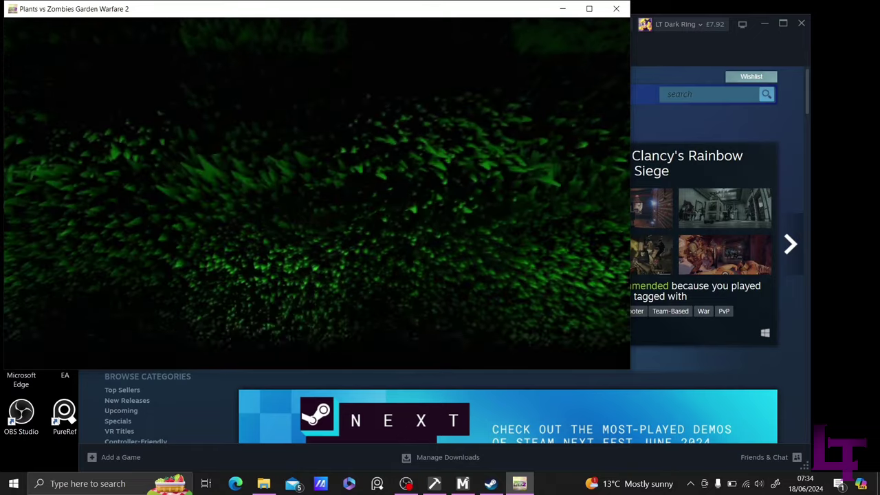
Leave the game's character selection with Plasma Pea and fire shots in the hub to test the Xbox Plasma Pea mod.
{"action": "left_click_drag", "start_coordinate": [278, 9], "coordinate": [394, 74]}
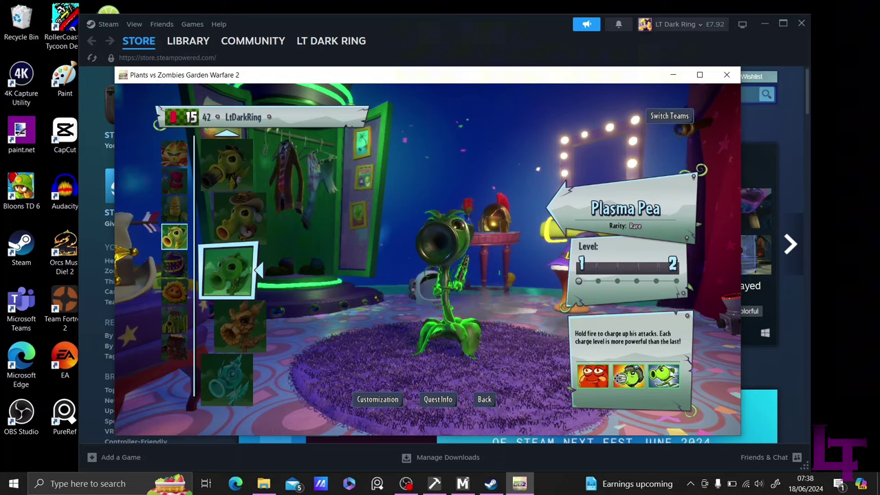
{"action": "key", "text": "Escape"}
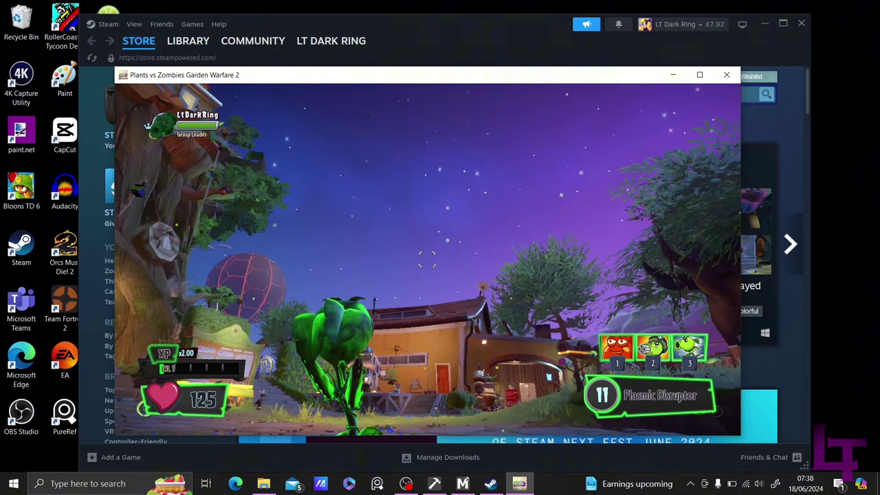
{"action": "left_click", "coordinate": [427, 259]}
{"action": "left_click", "coordinate": [427, 259]}
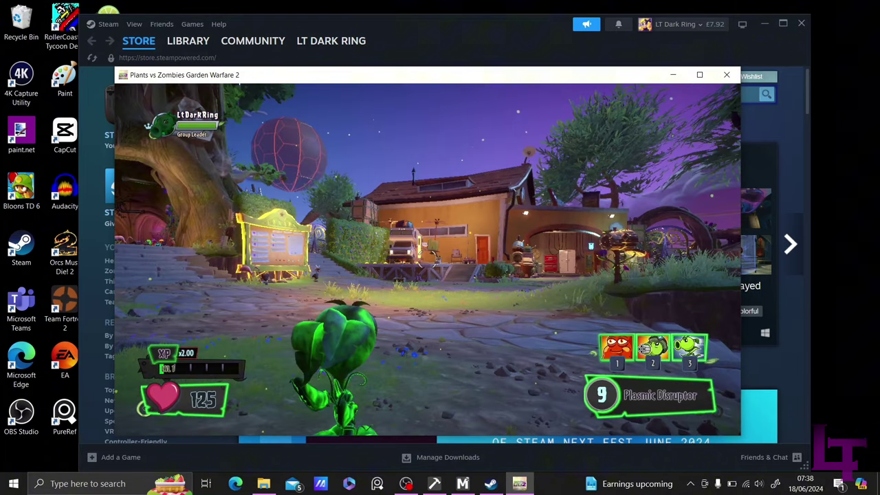